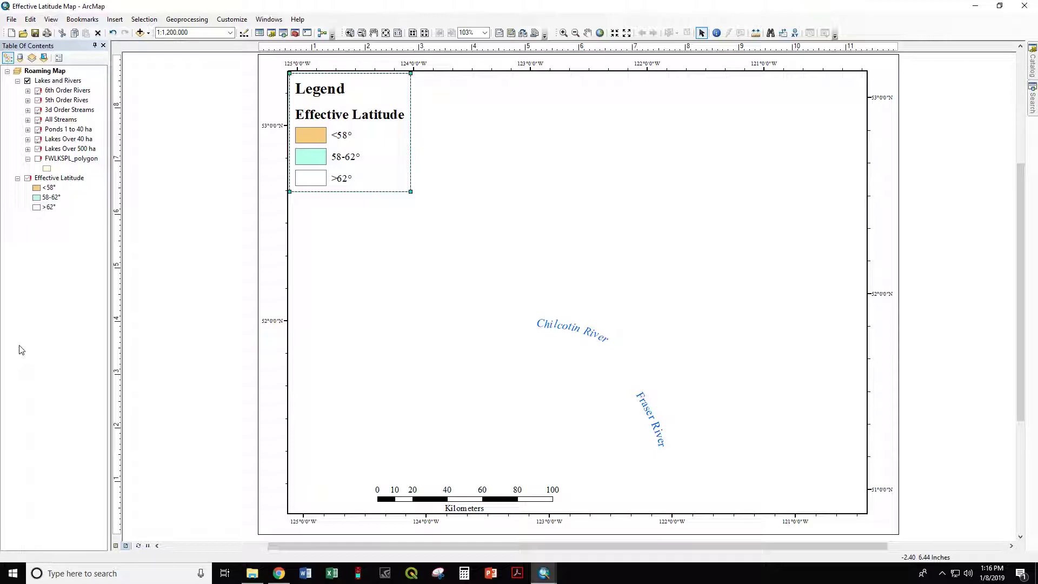
Step: Reset the Effective Latitude layer's data source to the 250k_eff_lat raster in F:\British Columbia\GIS_NT\DEM
left_click(59, 179)
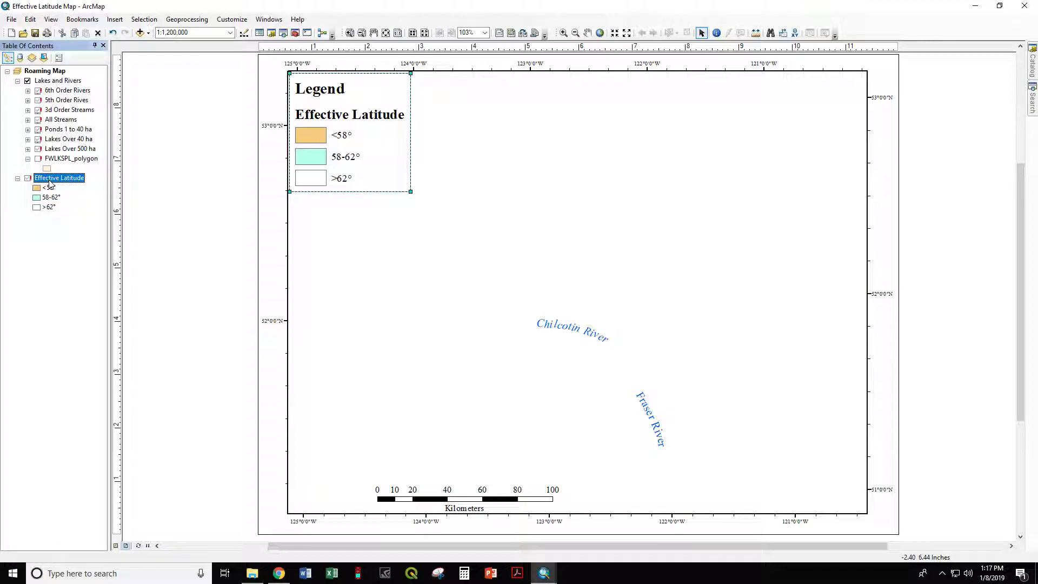
right_click(51, 184)
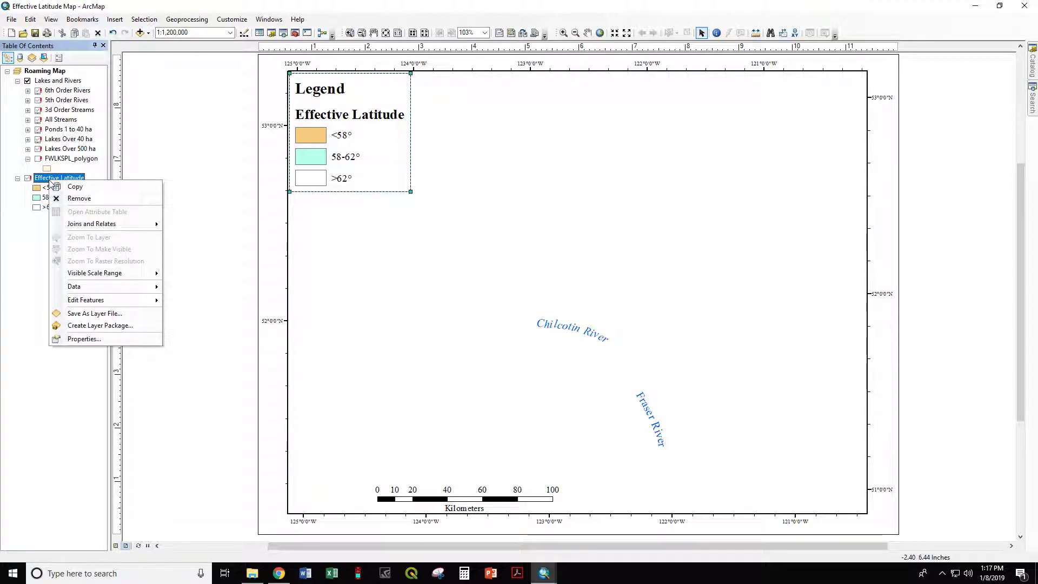
left_click(93, 339)
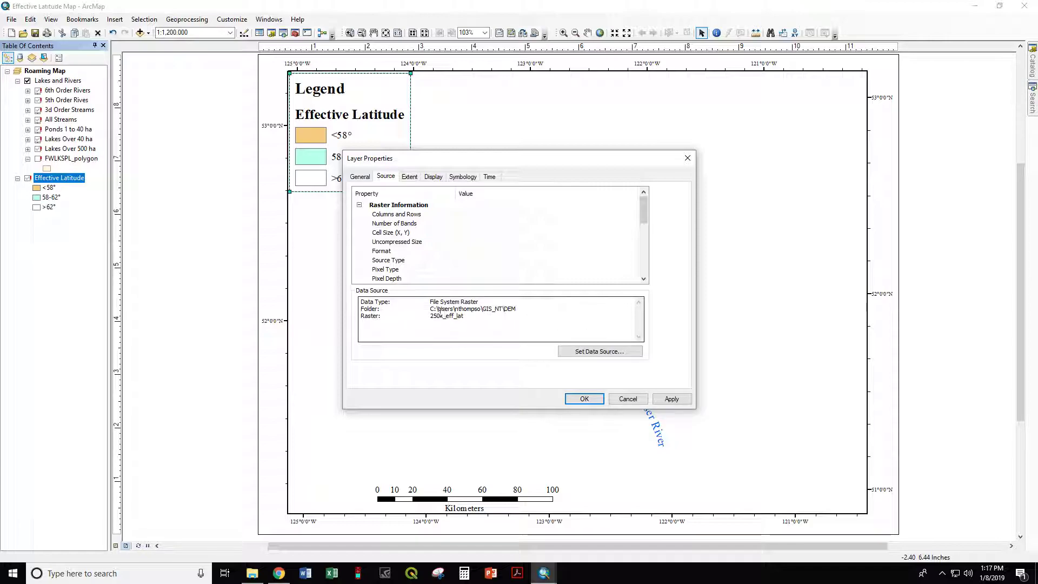
left_click_drag(429, 309, 453, 309)
left_click(458, 317)
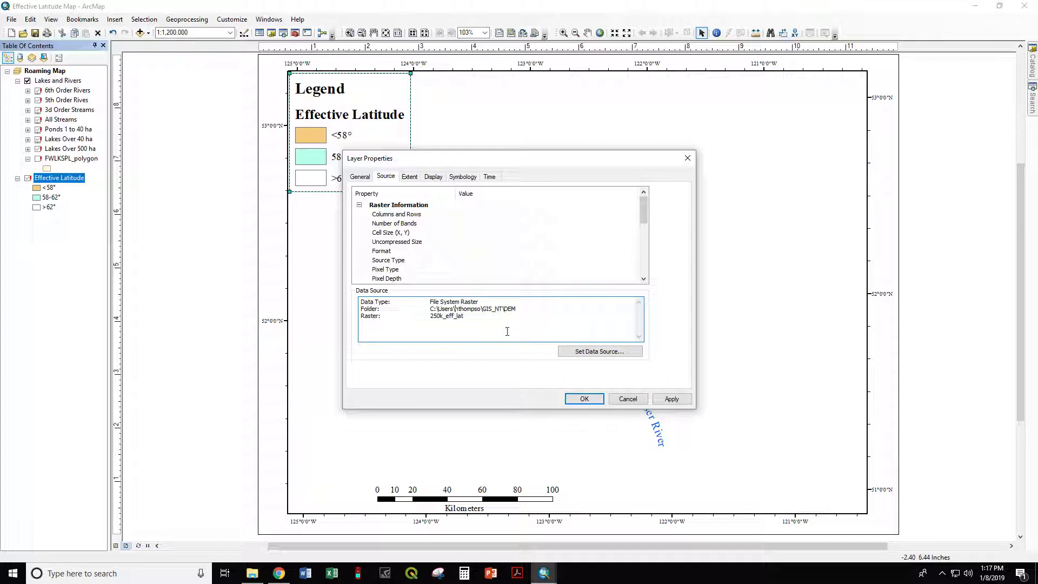
left_click(599, 353)
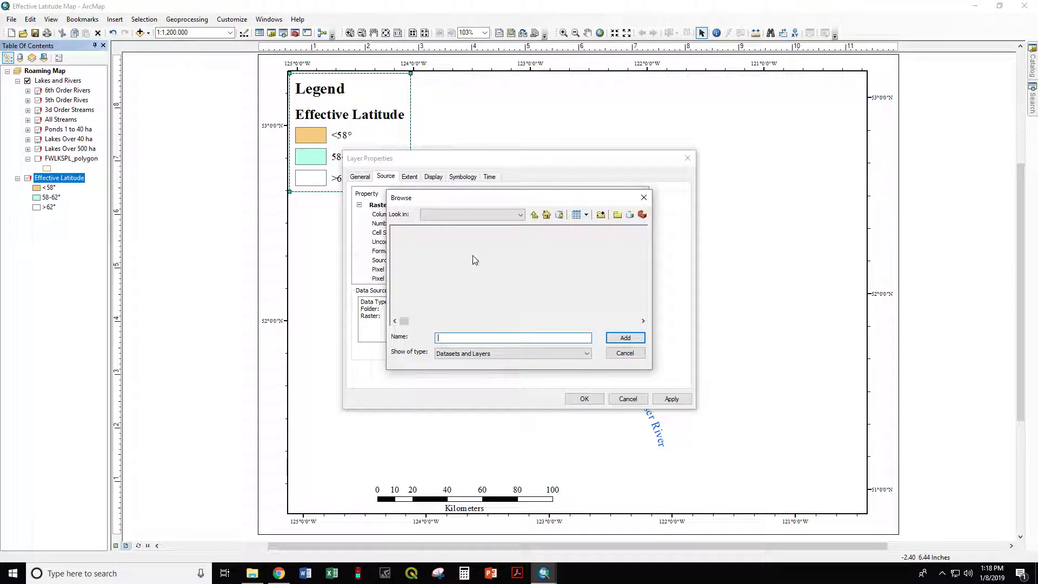
left_click(459, 216)
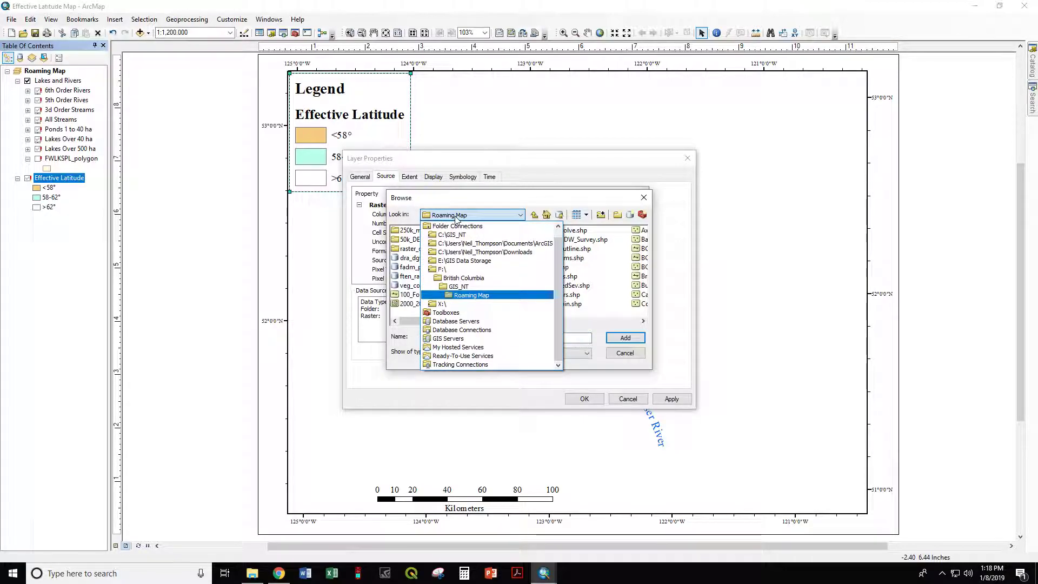
left_click(441, 270)
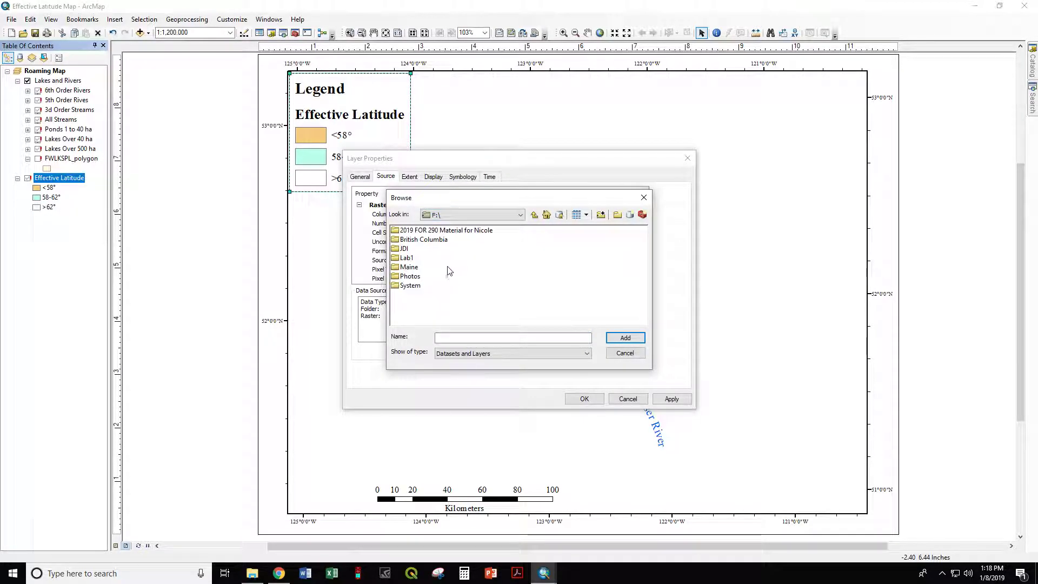
double_click(416, 241)
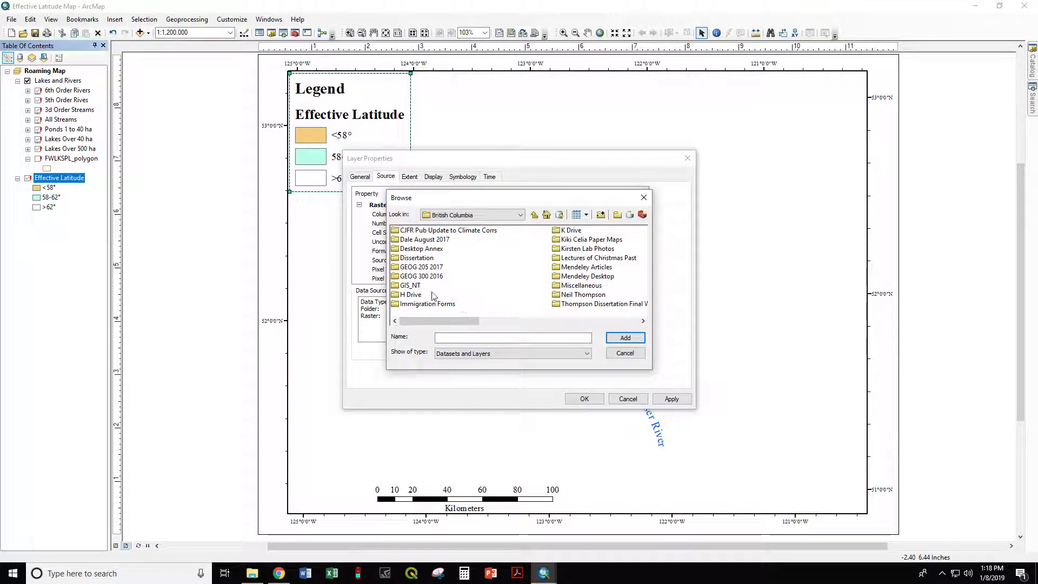
double_click(412, 286)
left_click_drag(469, 200, 686, 191)
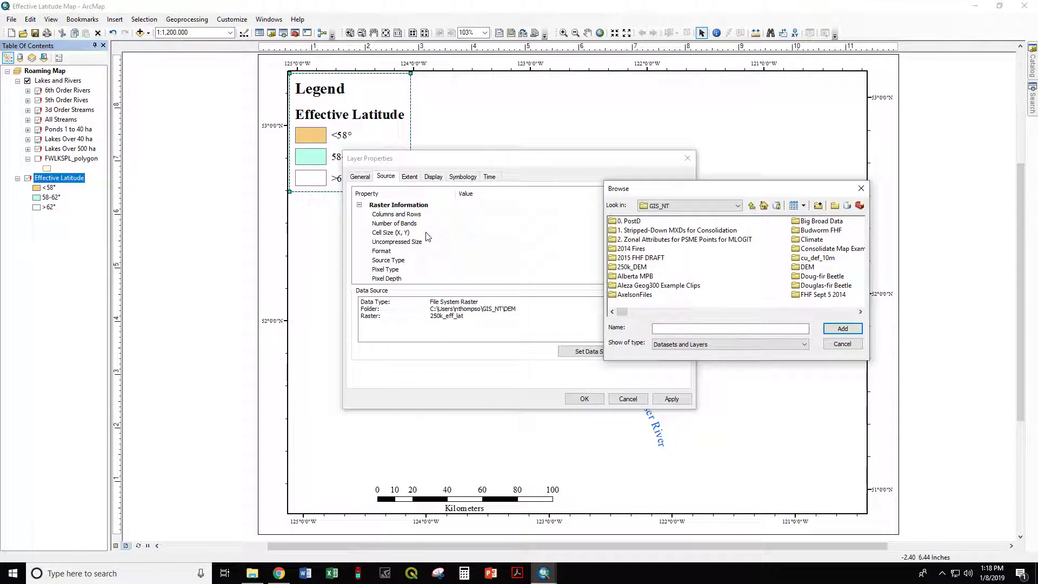
double_click(808, 267)
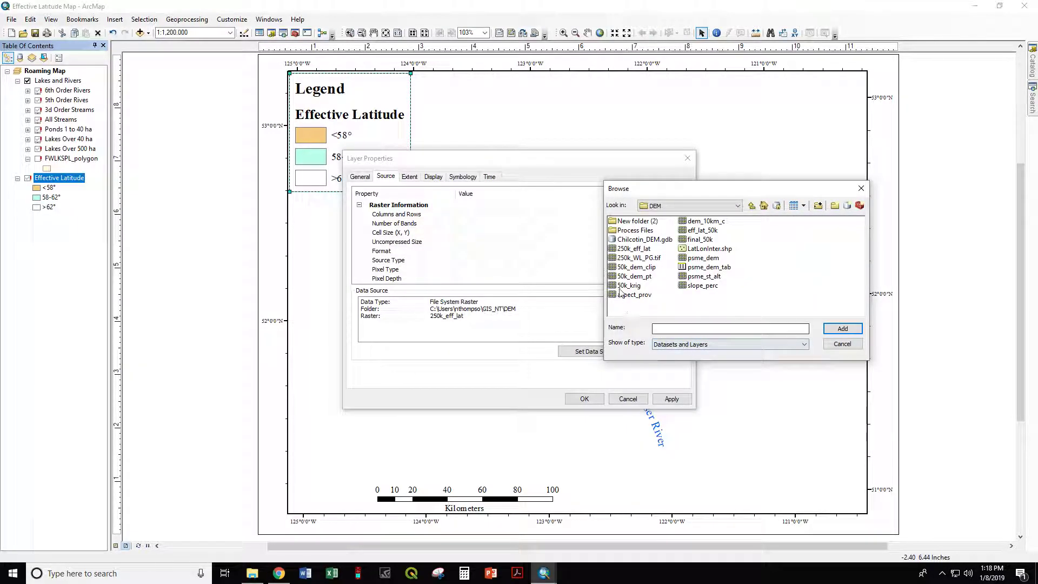
left_click(631, 249)
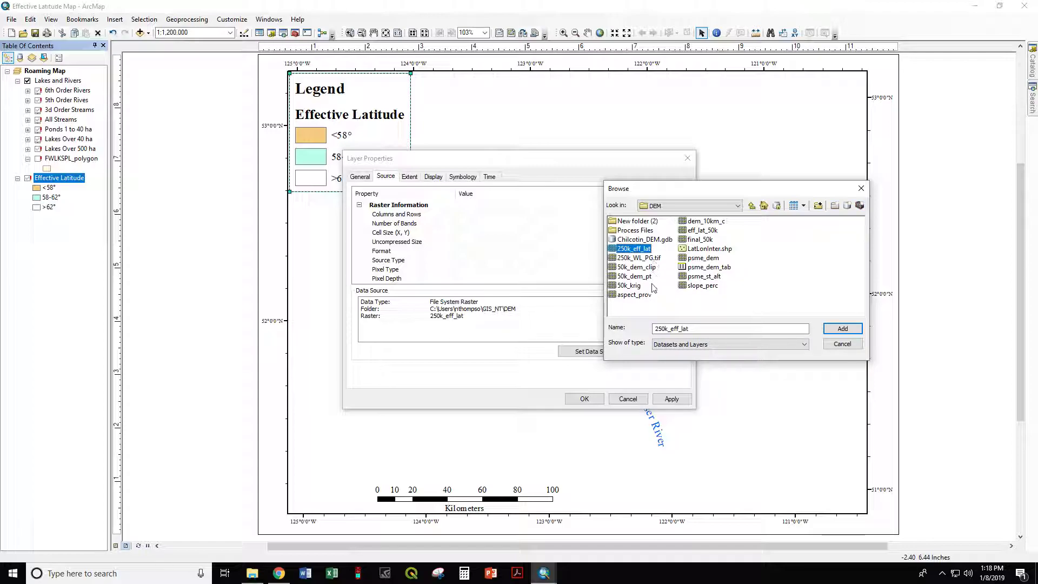
left_click(842, 329)
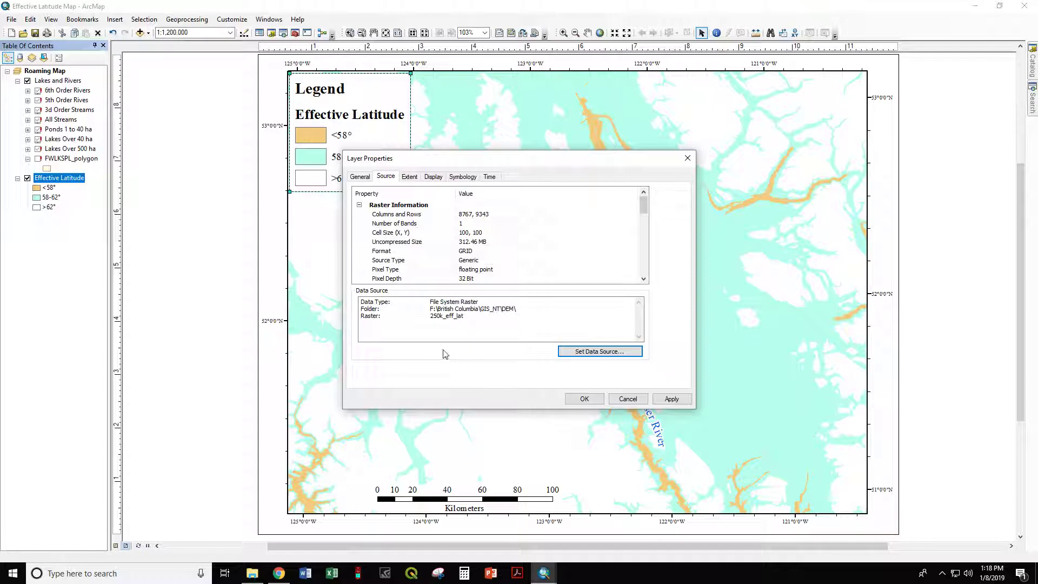
left_click(585, 400)
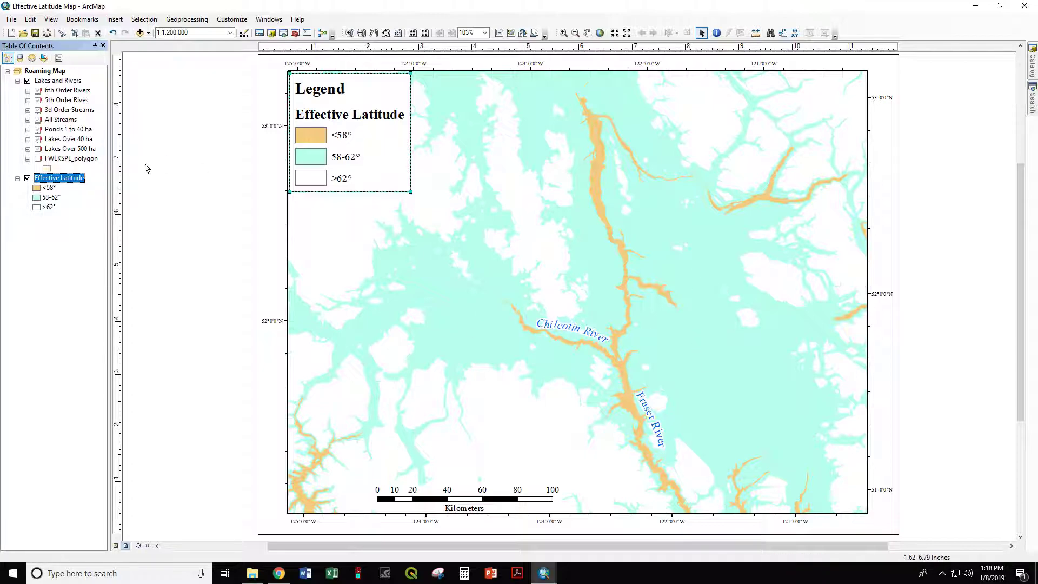
Step: Reset the 5th Order Rivers layer's data source to 5th_order_rivers.shp in the GIS_NT\Roaming Map folder
right_click(51, 103)
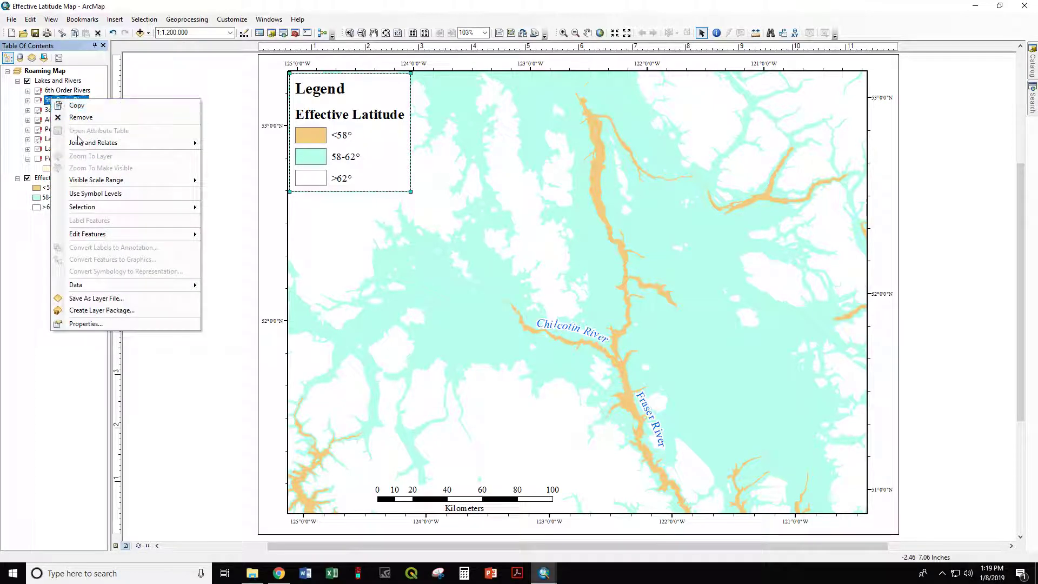
left_click(86, 324)
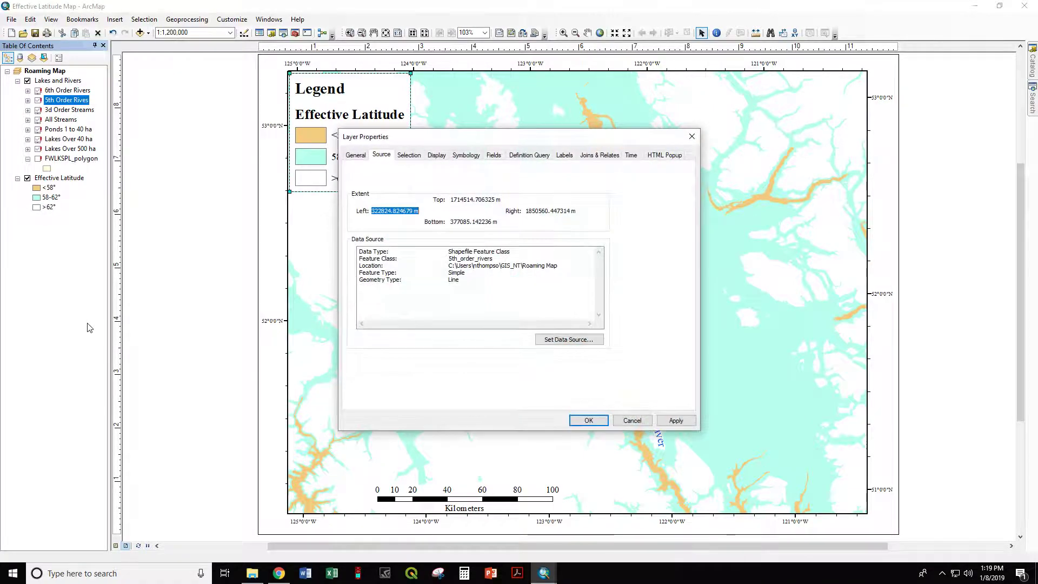
left_click(554, 342)
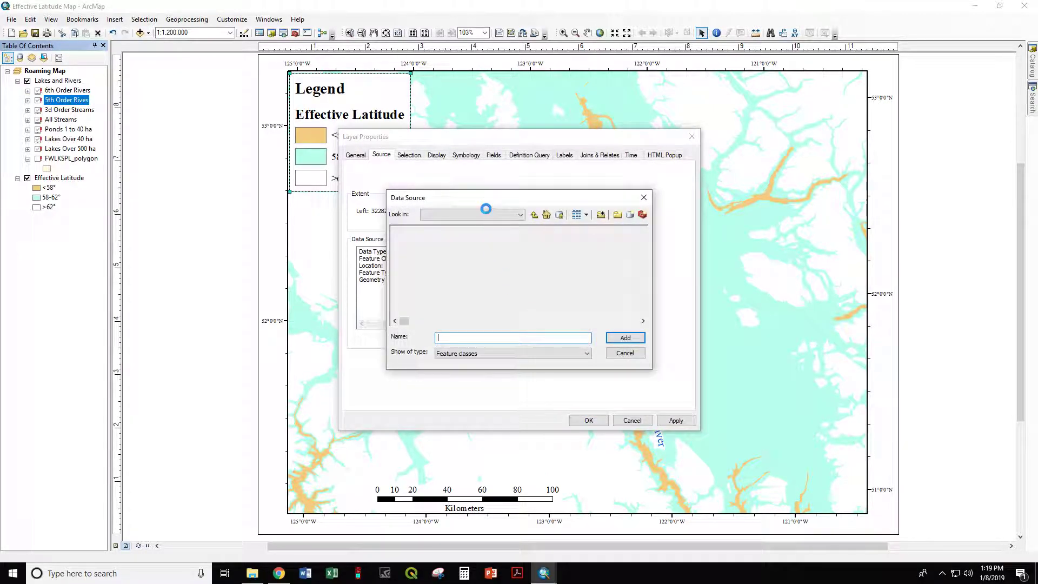
left_click_drag(750, 184, 727, 188)
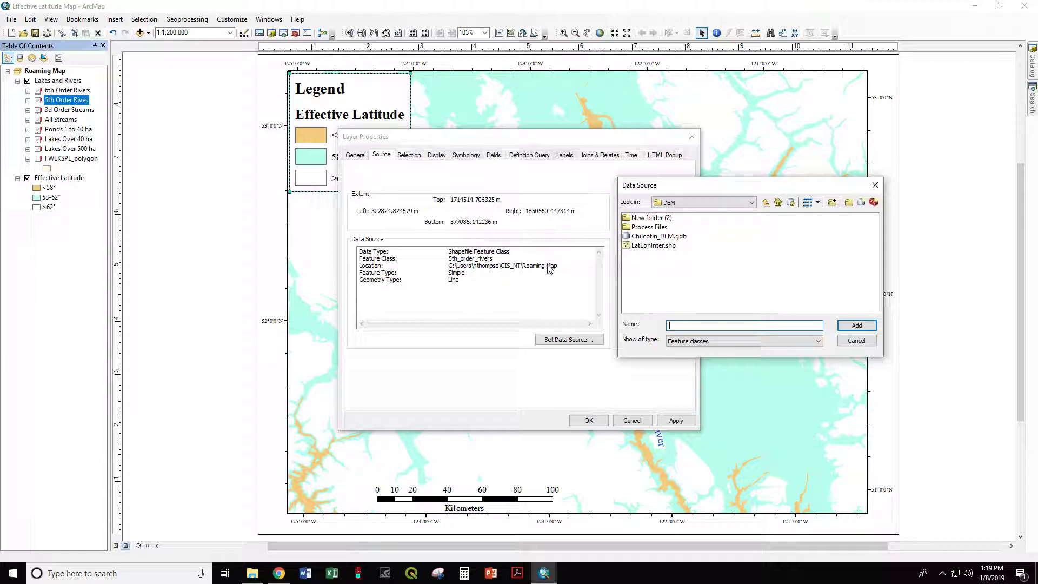
left_click(766, 201)
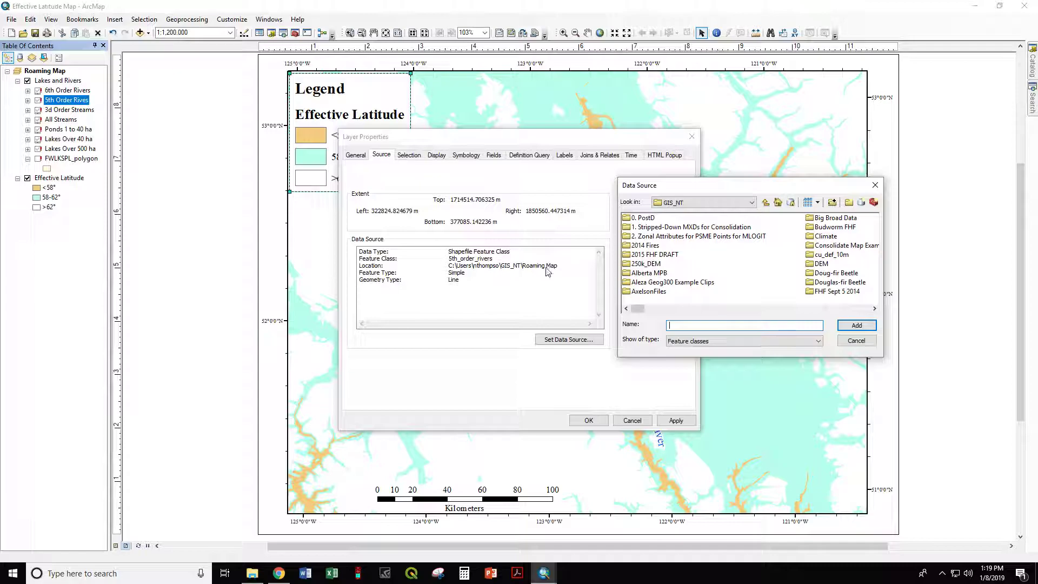
left_click_drag(637, 309, 722, 311)
left_click_drag(722, 309, 704, 310)
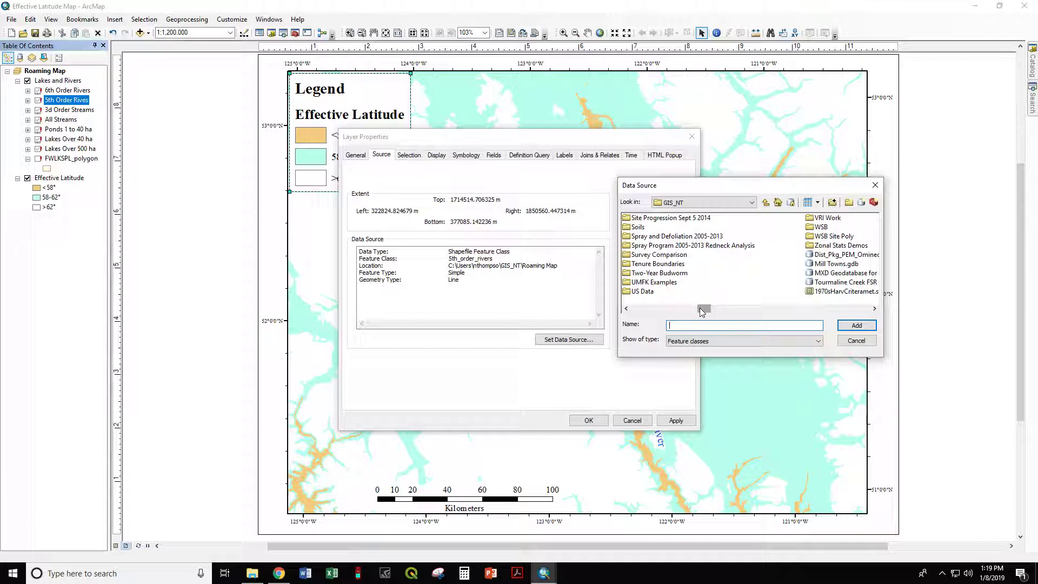
left_click_drag(702, 312, 688, 312)
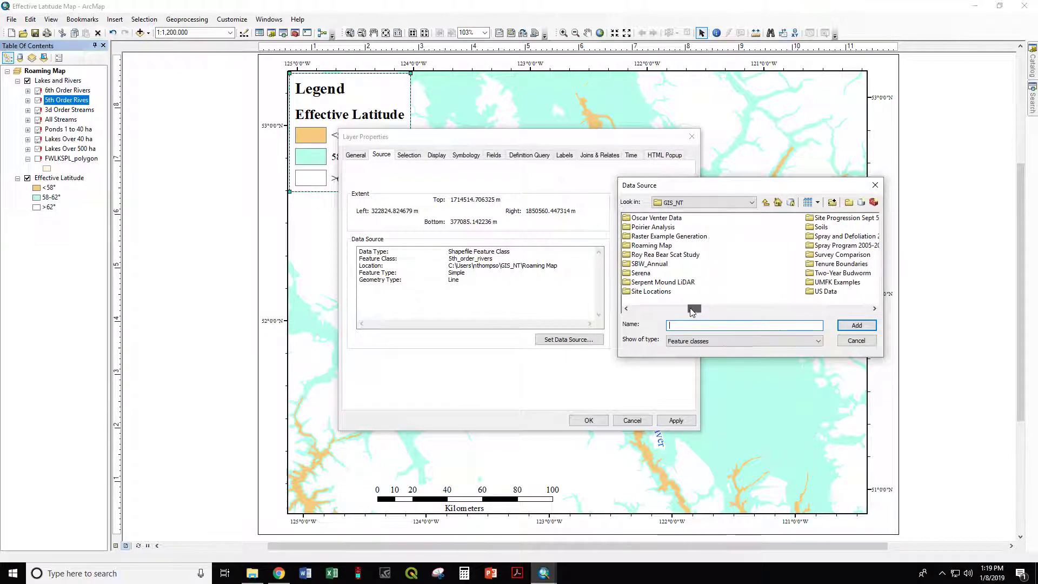
double_click(641, 246)
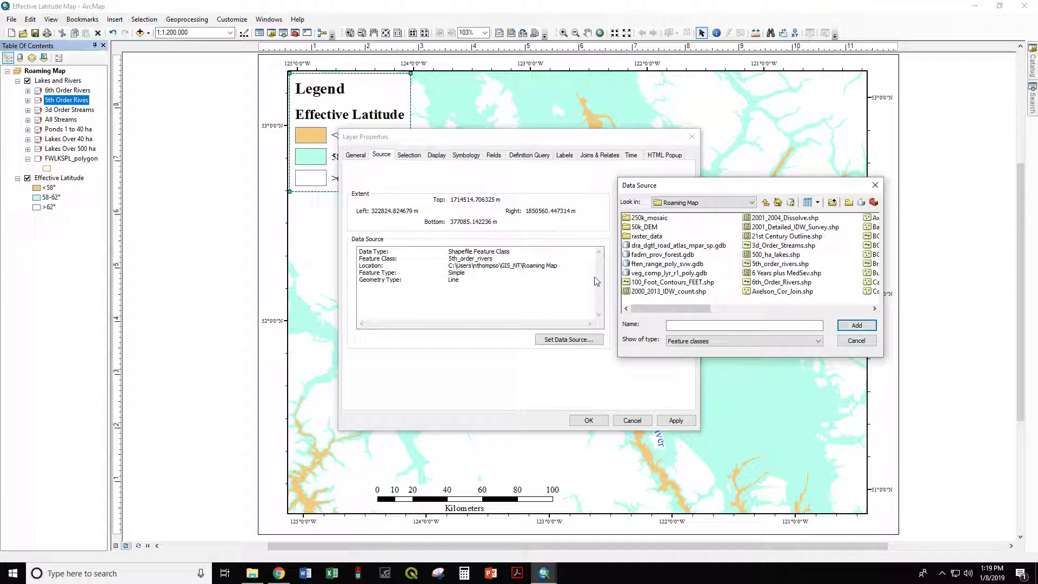
left_click(779, 263)
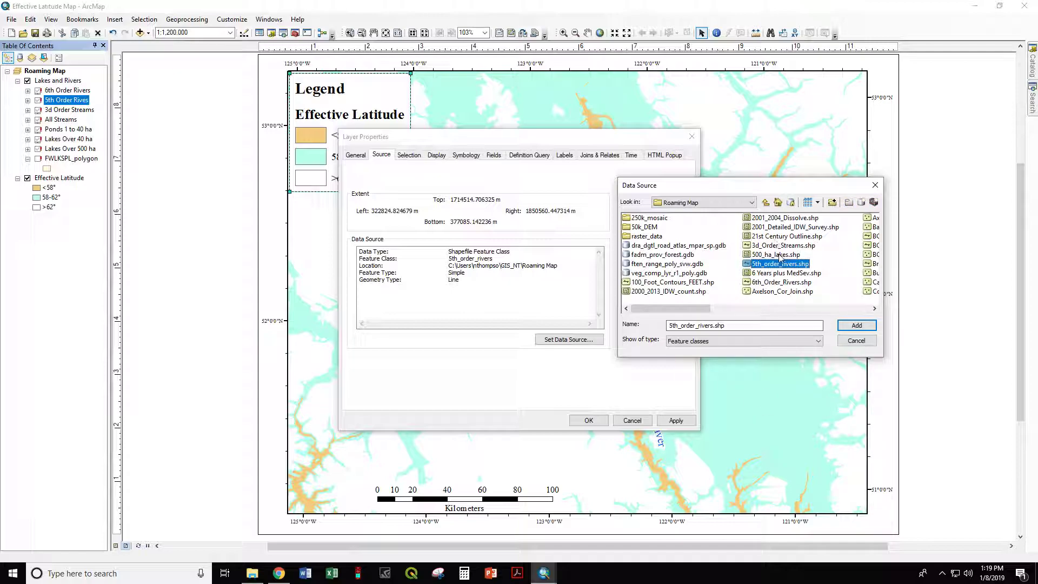
left_click(864, 323)
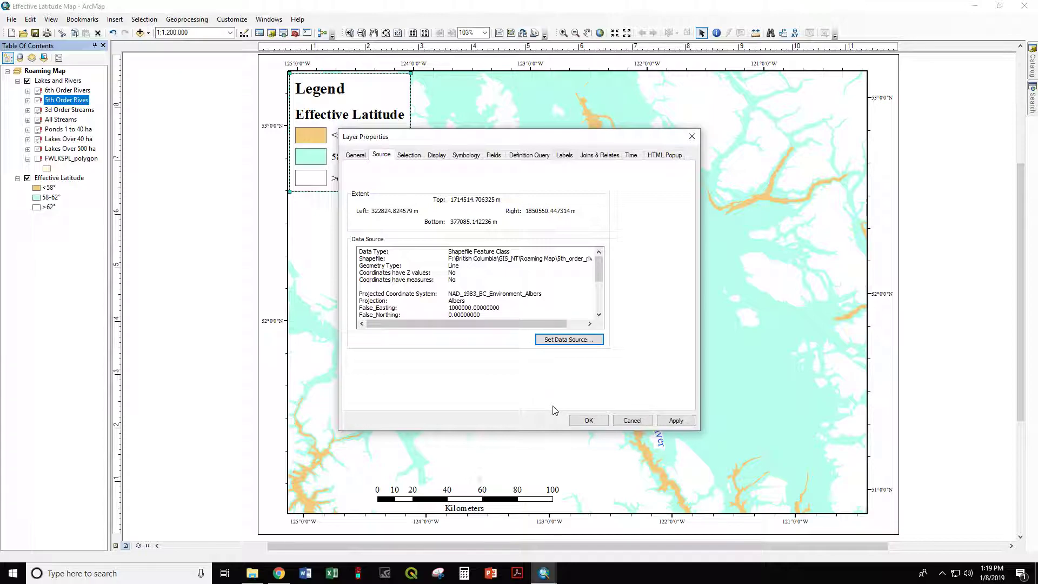
left_click(586, 419)
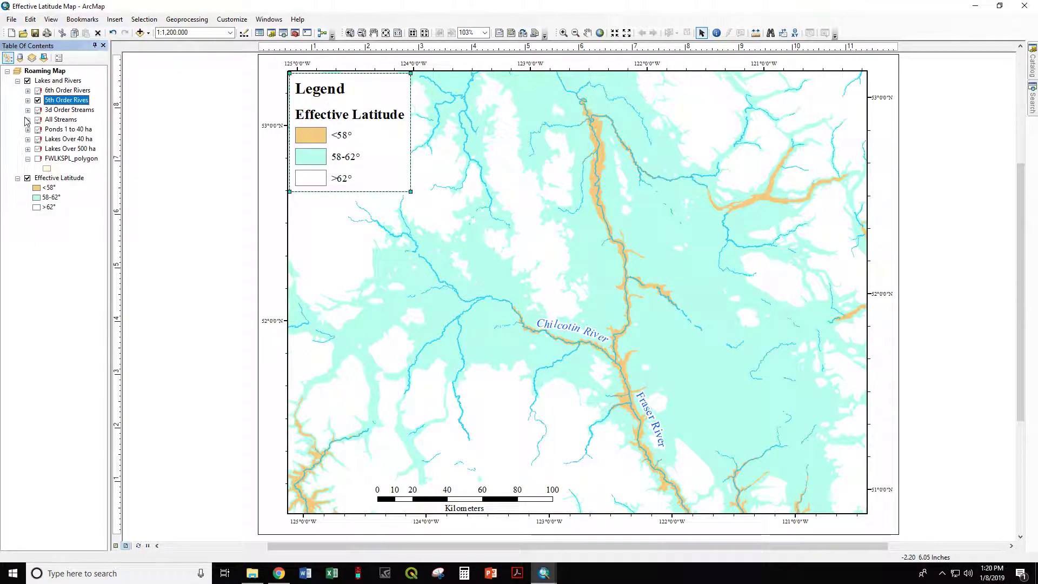
Step: Repair the Ponds 1 to 40 ha layer's broken source by pointing it to Ponds_1_to_40.shp in Roaming Map
left_click(28, 101)
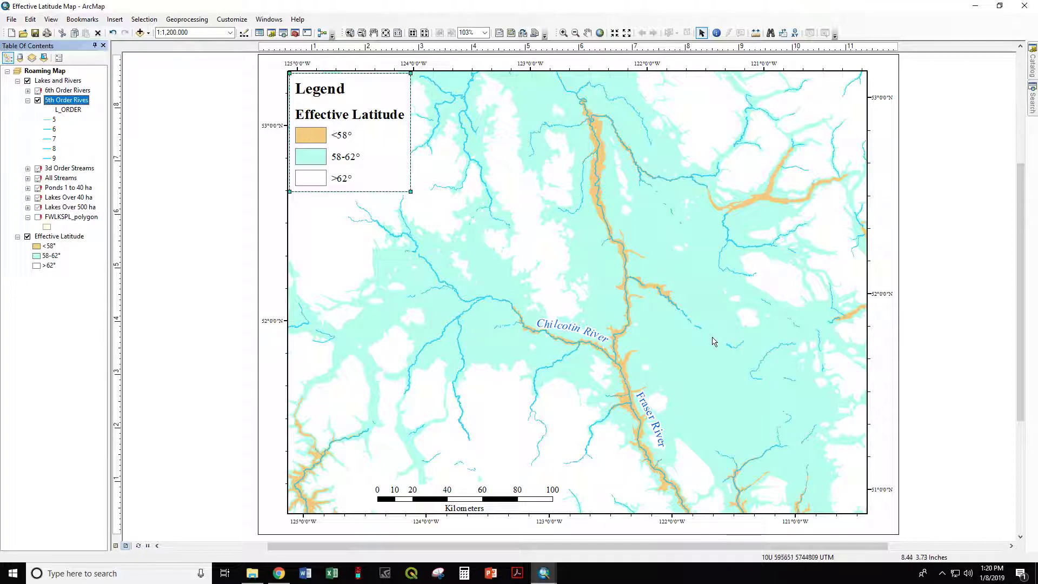
left_click(42, 189)
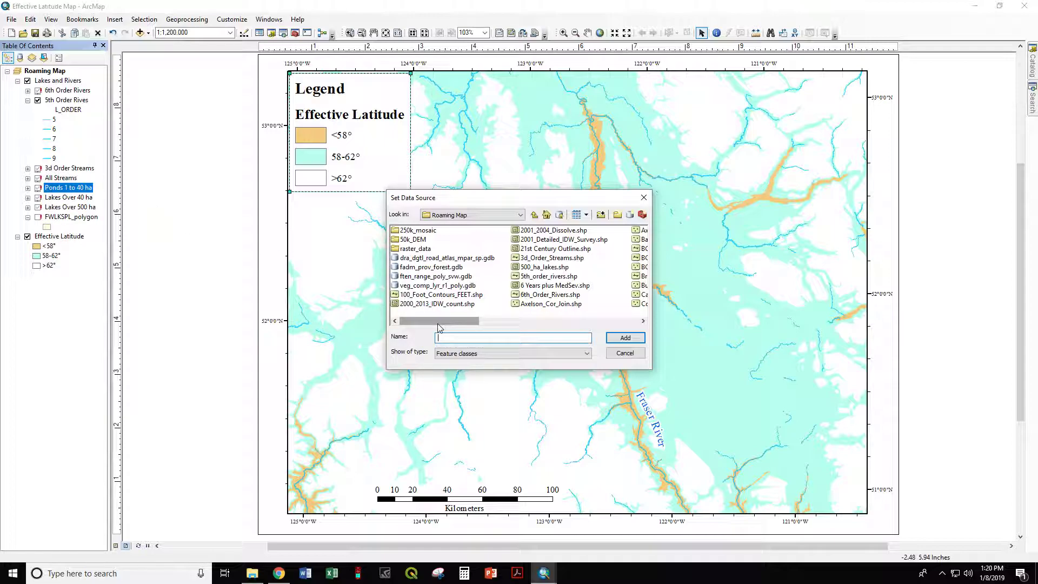
left_click_drag(437, 323, 581, 306)
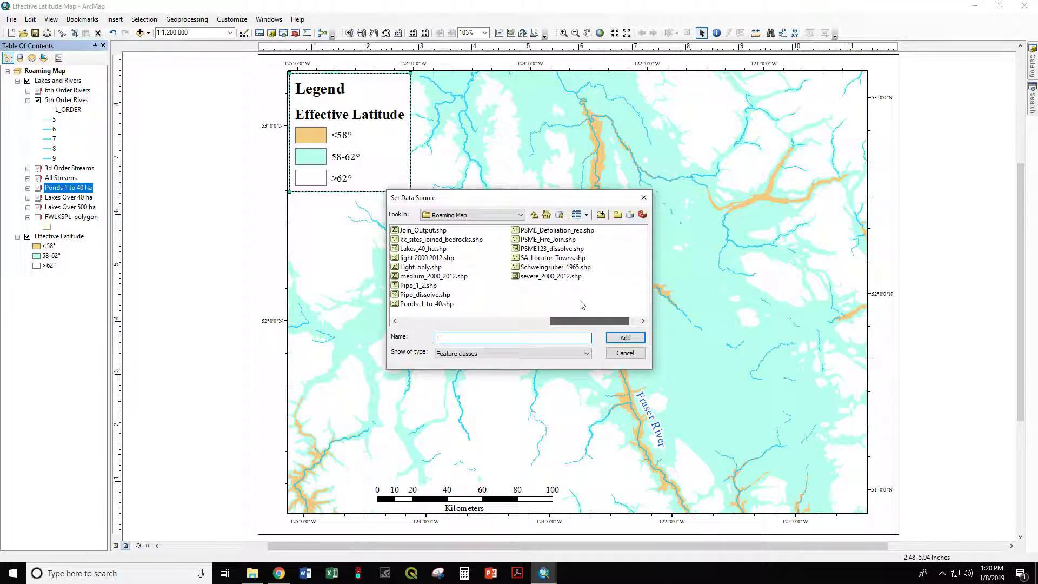
left_click(409, 305)
left_click(625, 337)
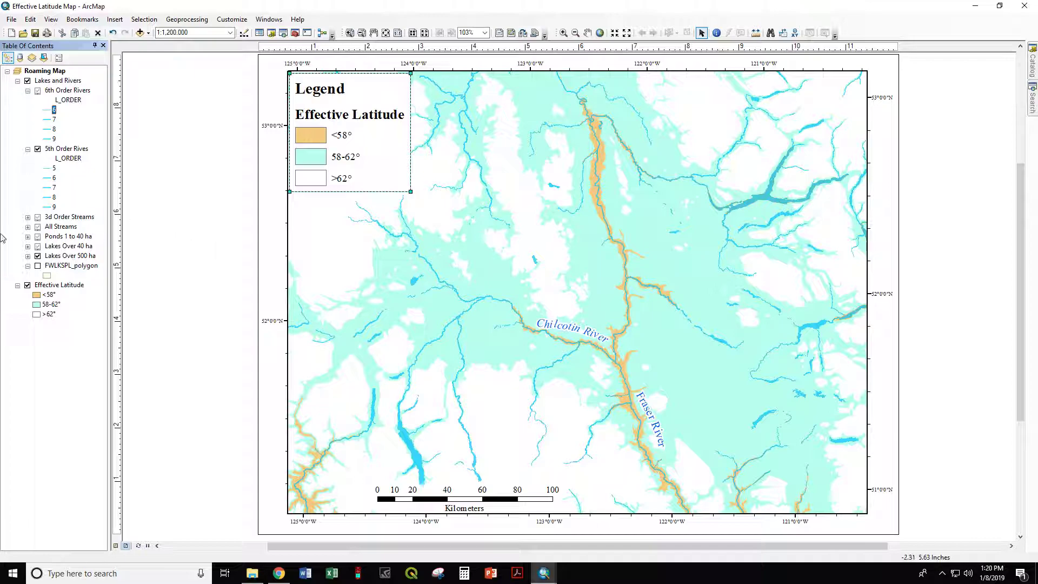
Step: Set the Ponds 1 to 40 ha layer's scale range to show the layer at all scales
left_click(28, 236)
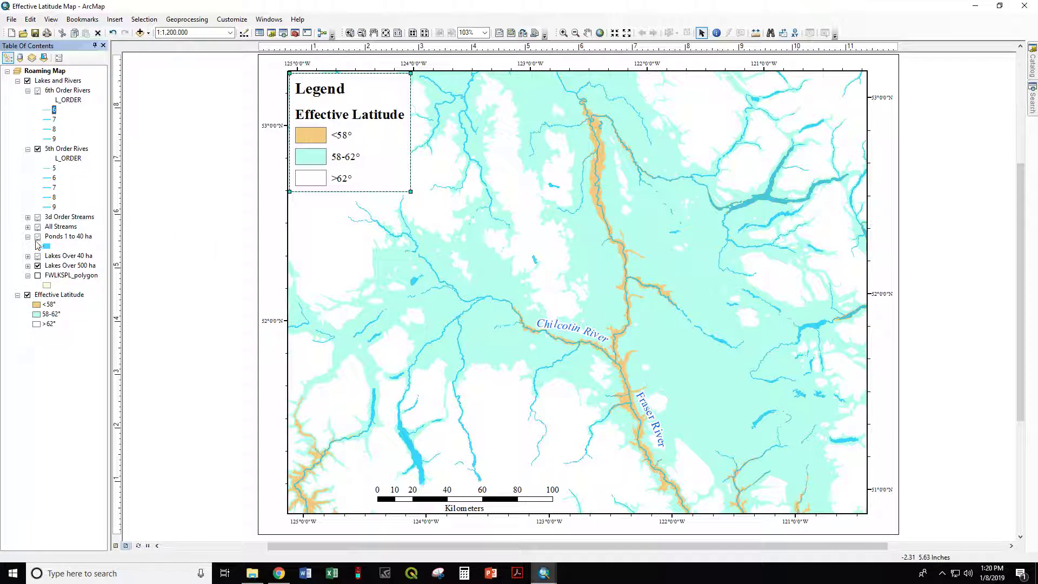
double_click(59, 239)
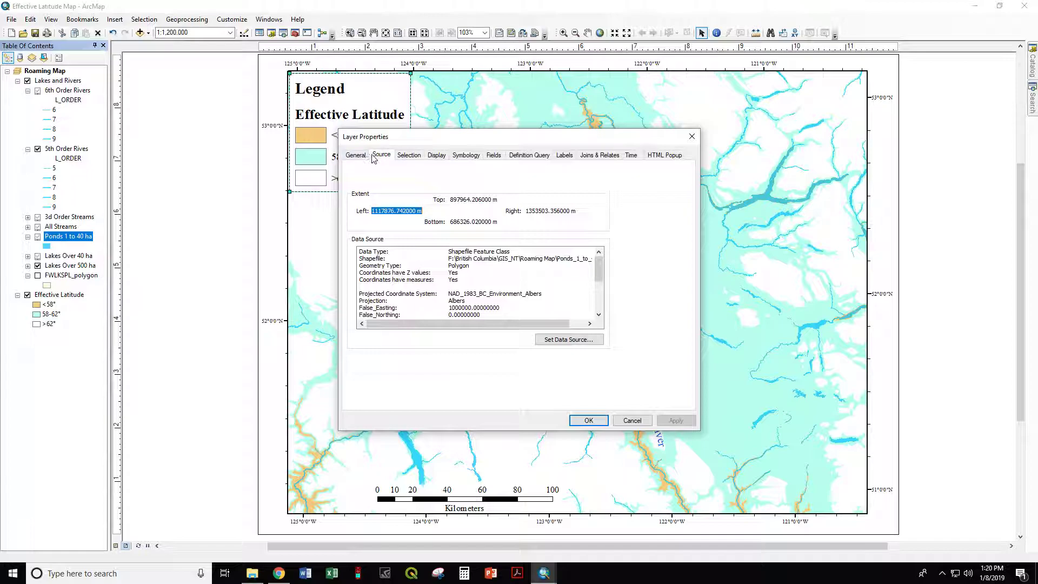
left_click(353, 157)
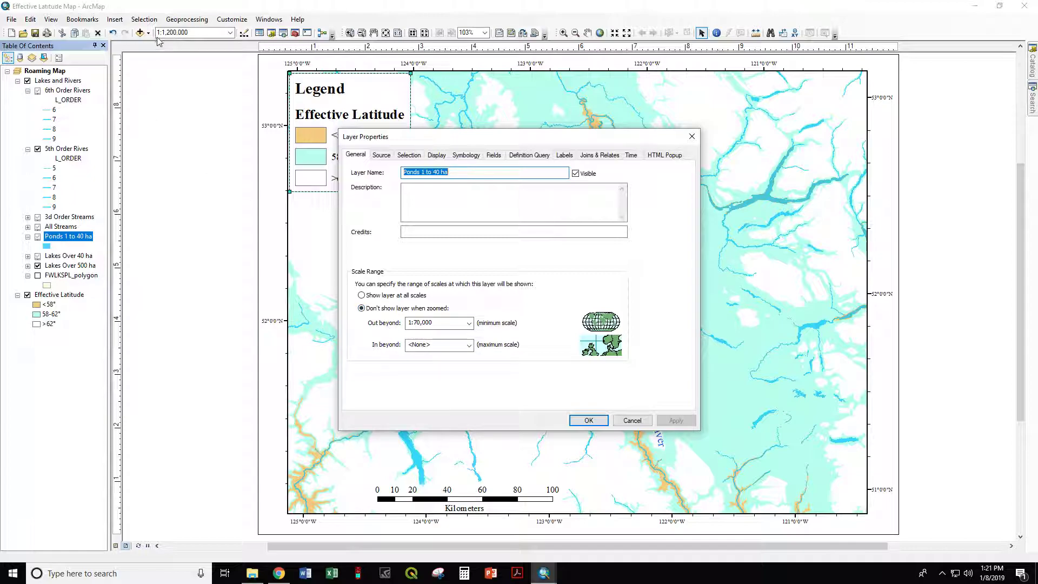
left_click(361, 296)
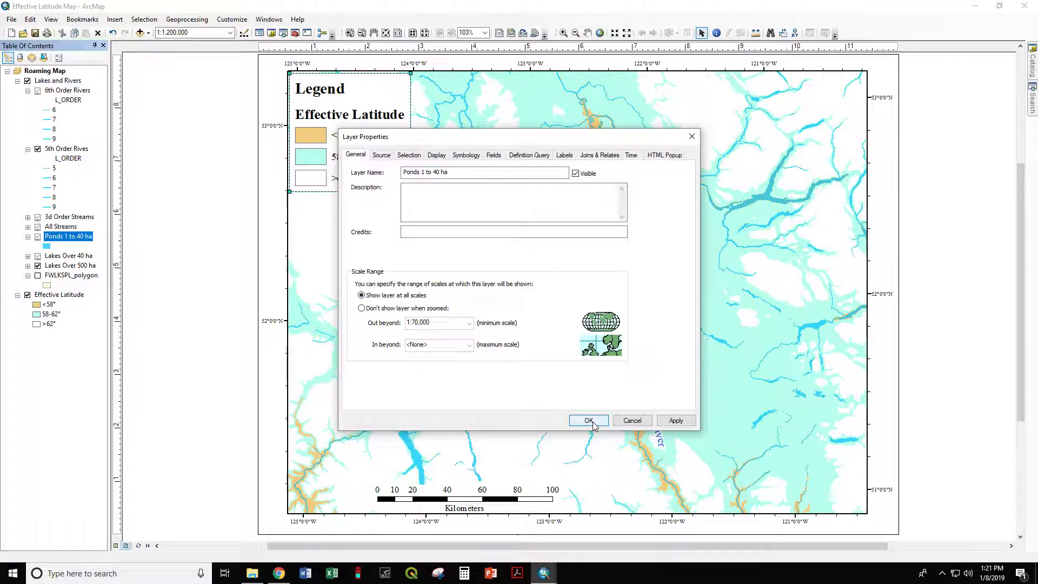
left_click(589, 420)
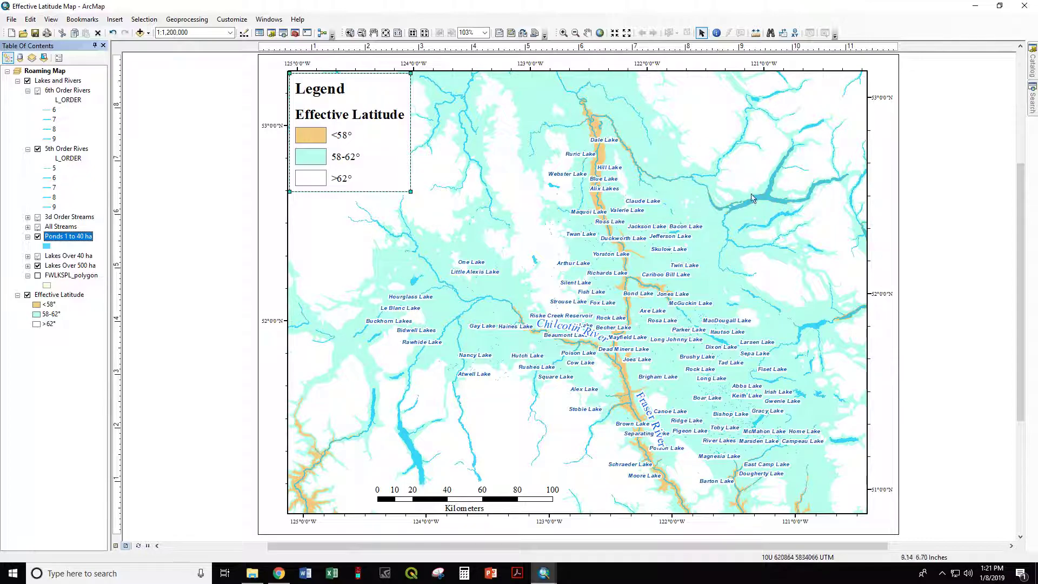
Step: Change the Ponds 1 to 40 ha layer's scale range so it is hidden when zoomed out beyond 1:70,000
right_click(50, 241)
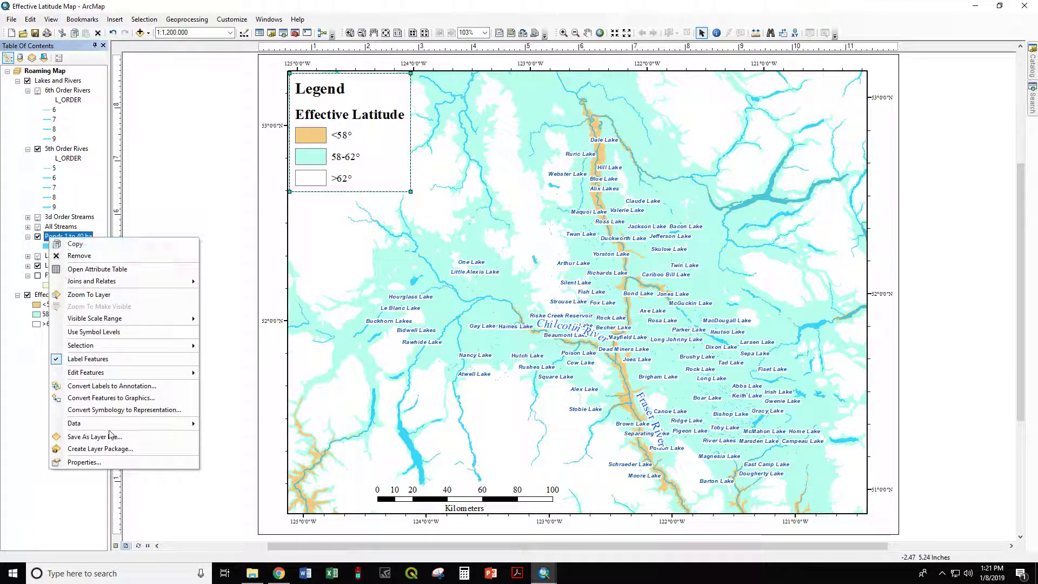
left_click(98, 466)
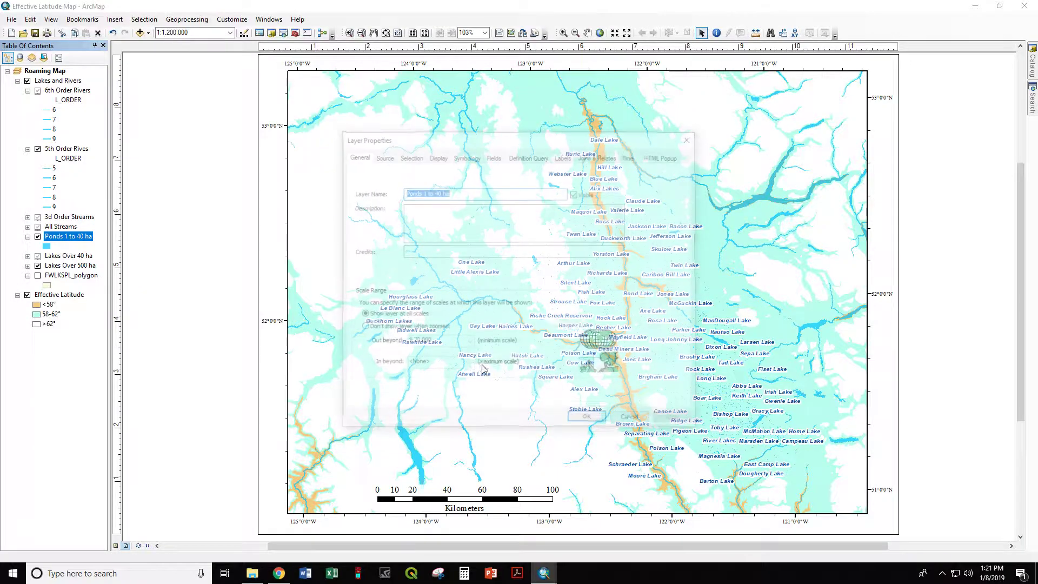
left_click(376, 329)
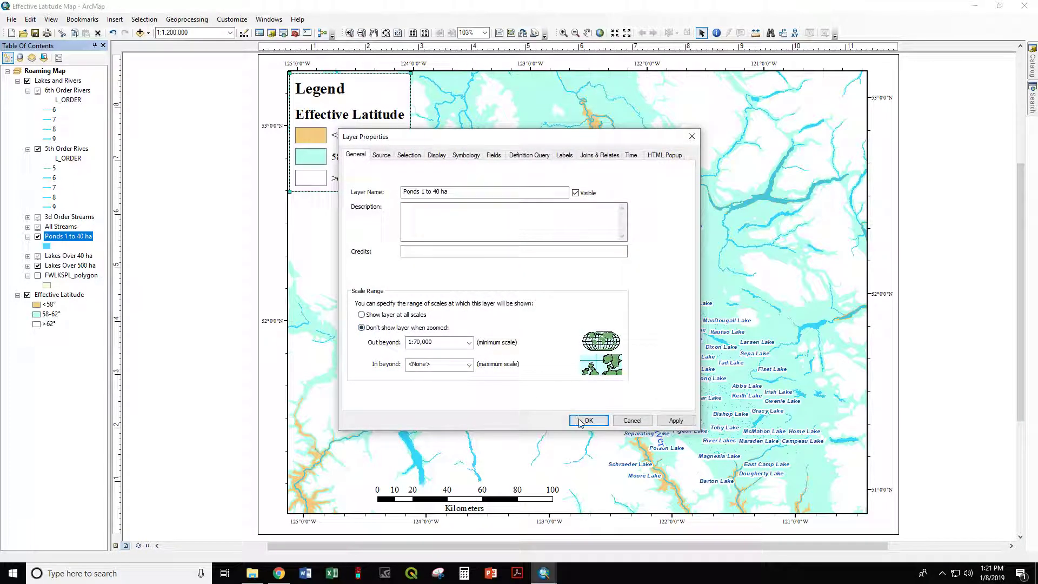
left_click(584, 421)
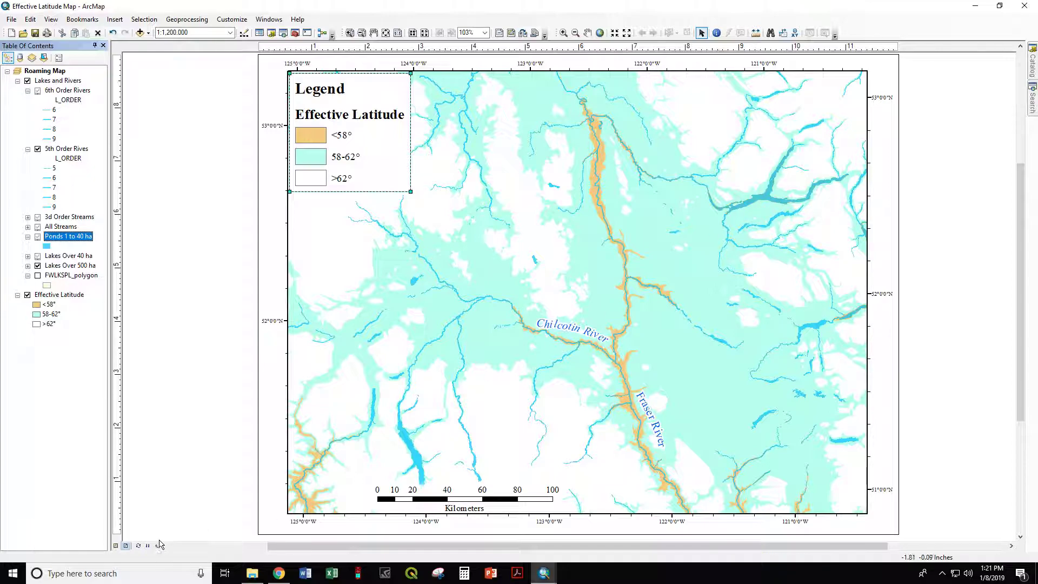
Step: Switch to data view and zoom and pan across the map to check how the layers draw at different scales
left_click(116, 546)
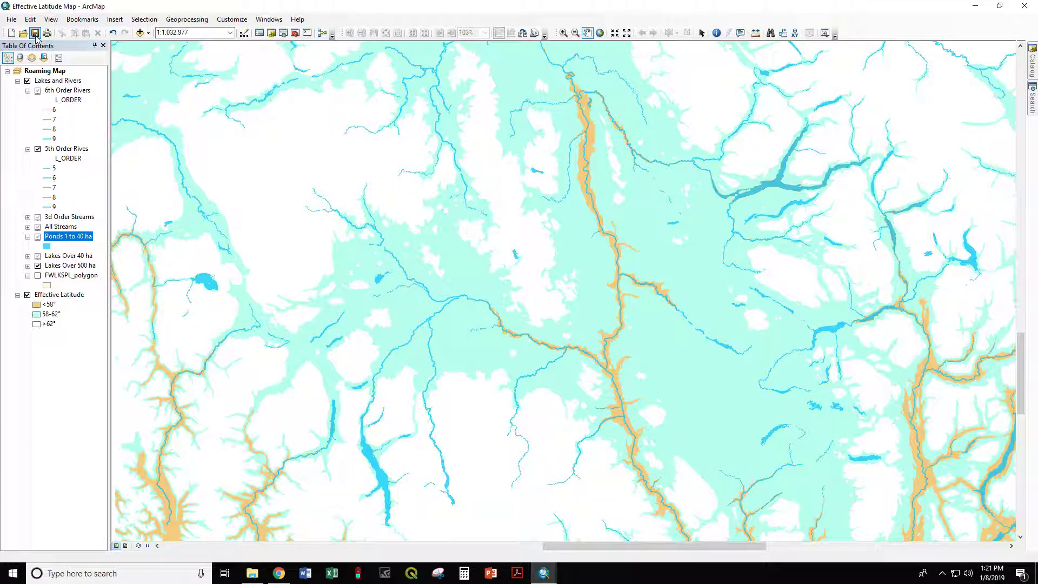
scroll(456, 248, "down", 5)
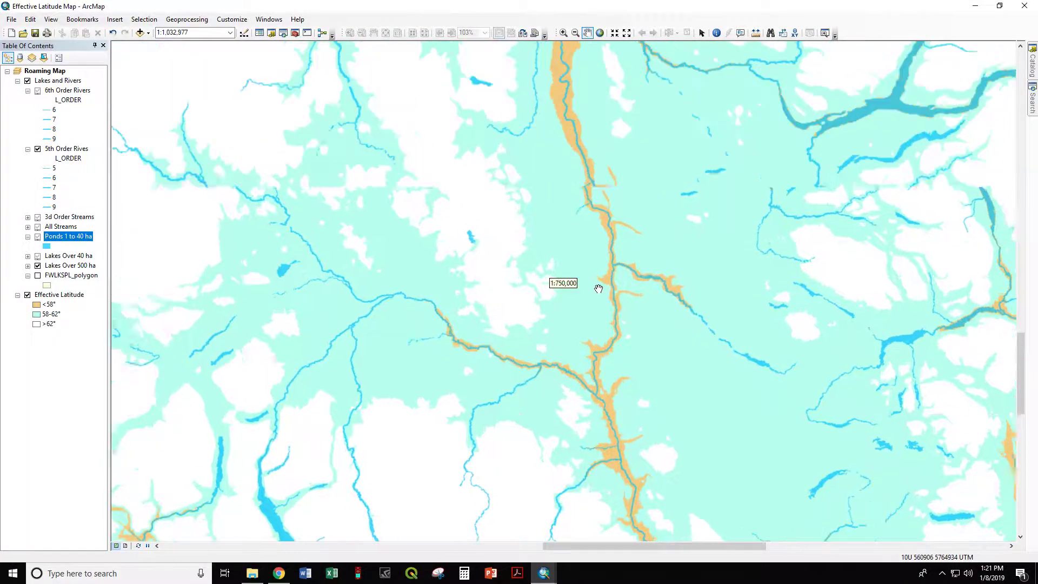
scroll(656, 297, "down", 3)
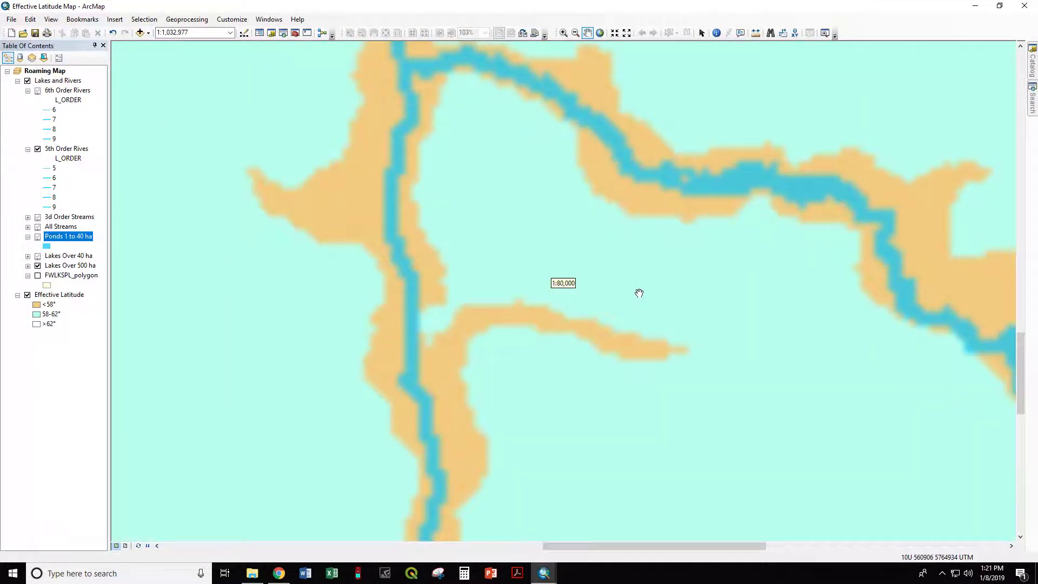
scroll(474, 225, "down", 1)
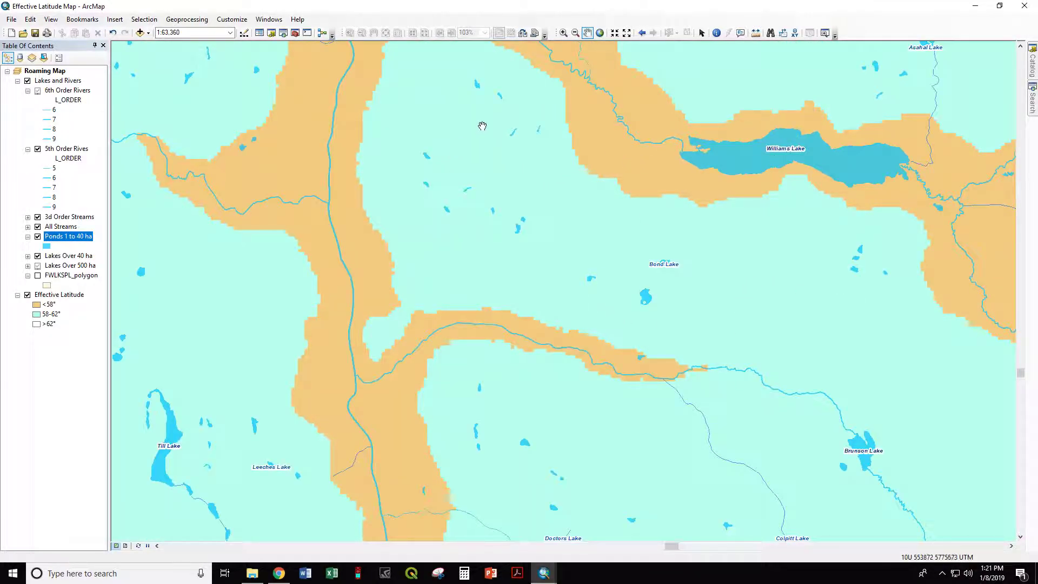
left_click_drag(483, 125, 441, 439)
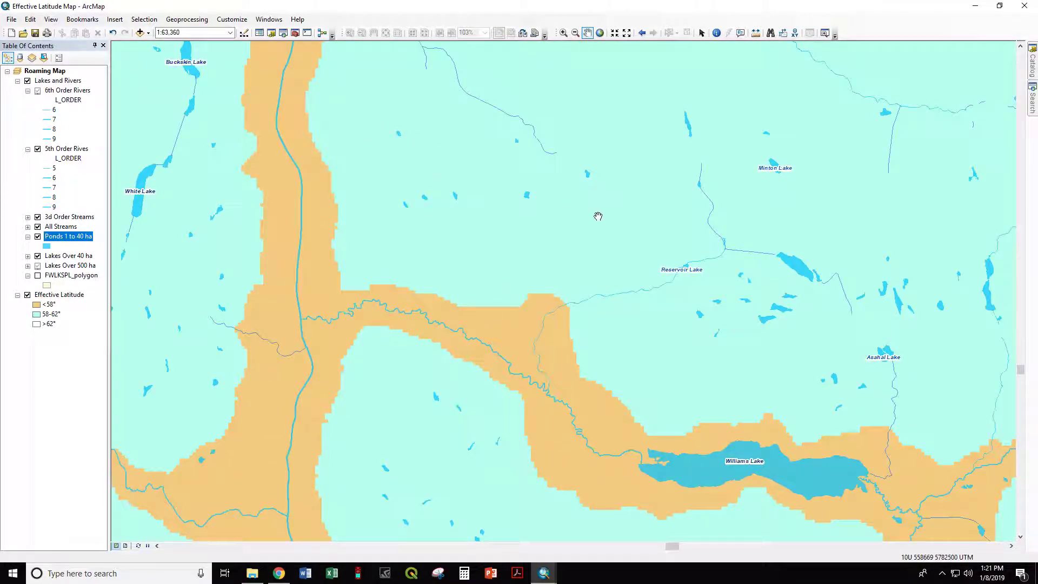
left_click_drag(697, 191, 514, 264)
scroll(513, 264, "up", 2)
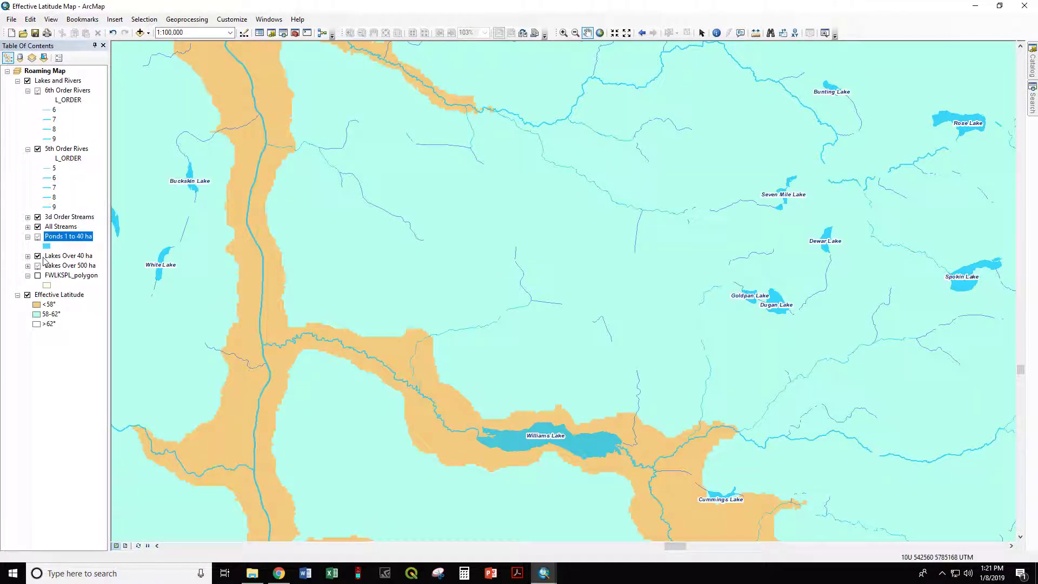
scroll(598, 356, "up", 4)
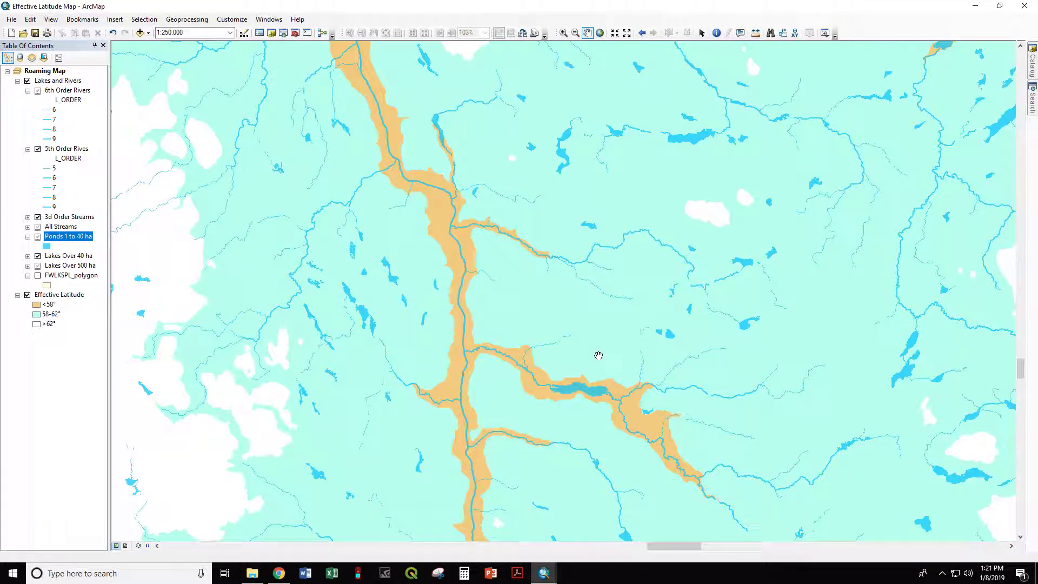
scroll(598, 356, "up", 1)
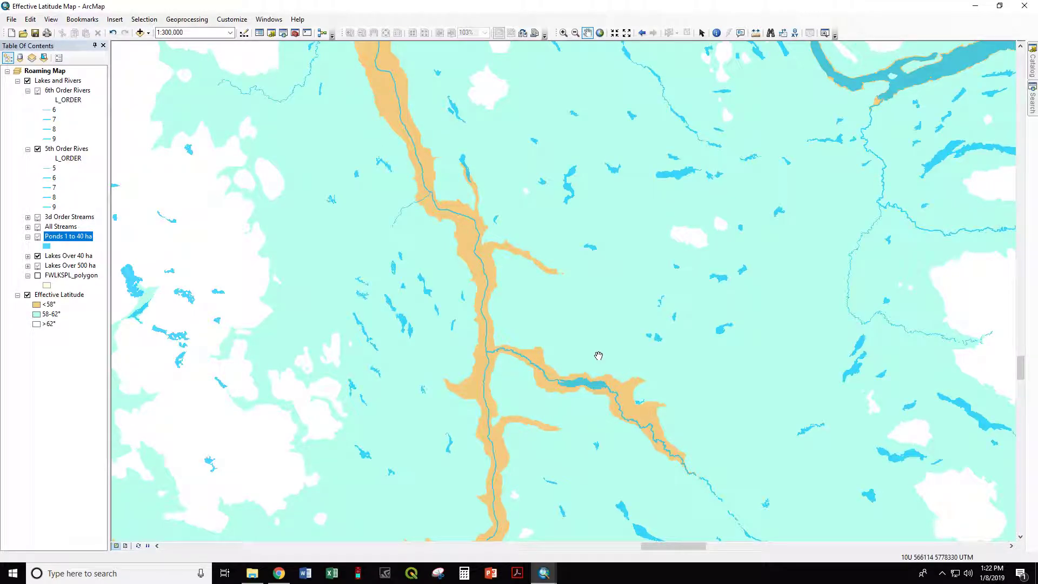
scroll(599, 356, "up", 3)
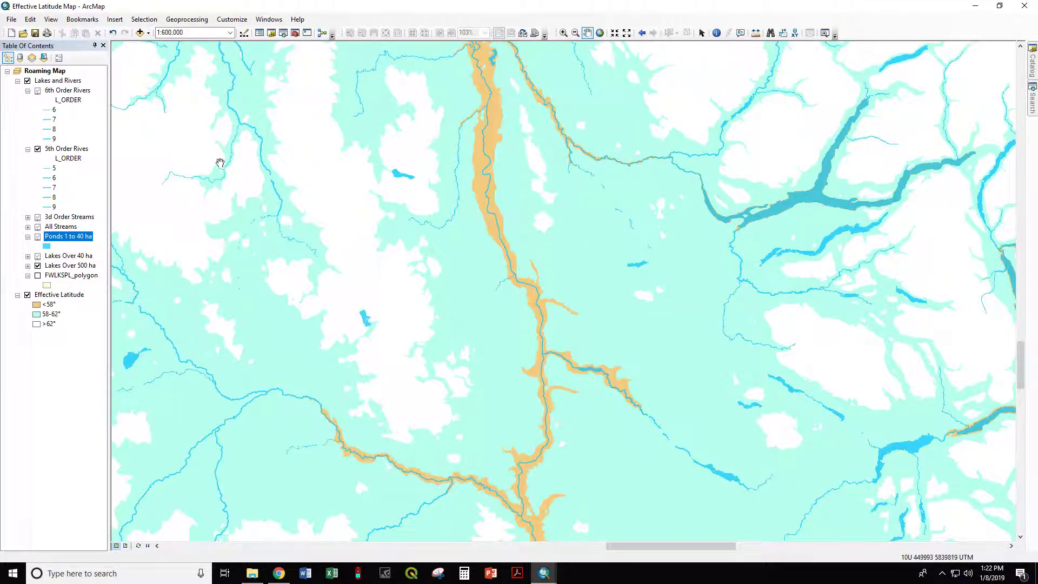
scroll(563, 294, "down", 1)
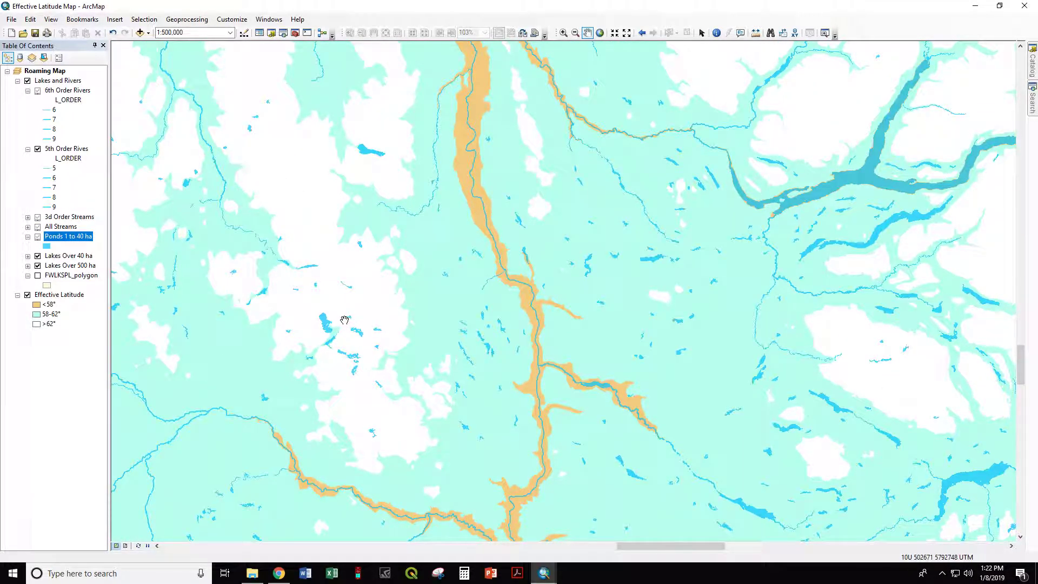
scroll(348, 321, "up", 6)
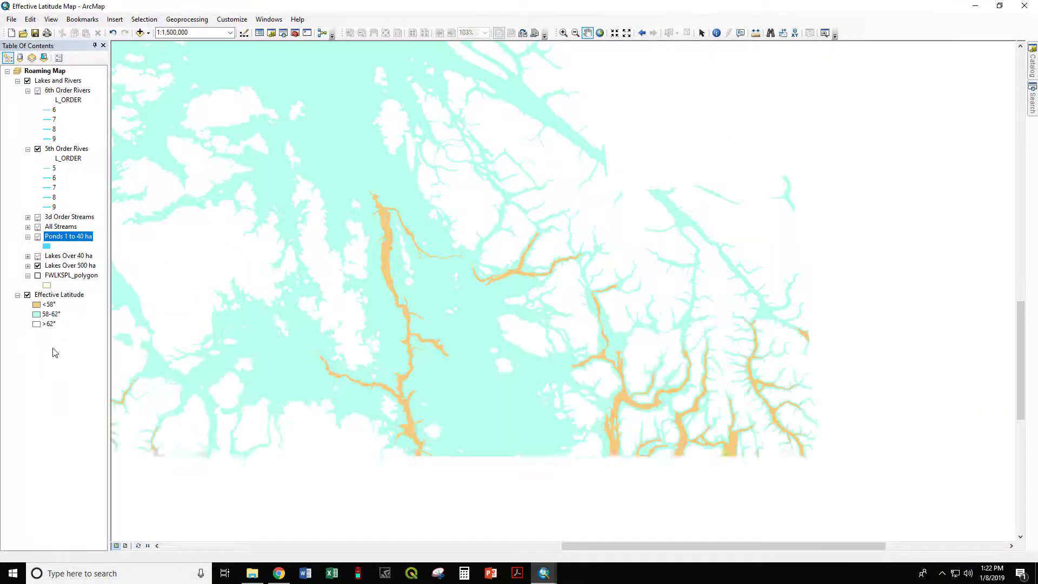
left_click_drag(380, 331, 471, 266)
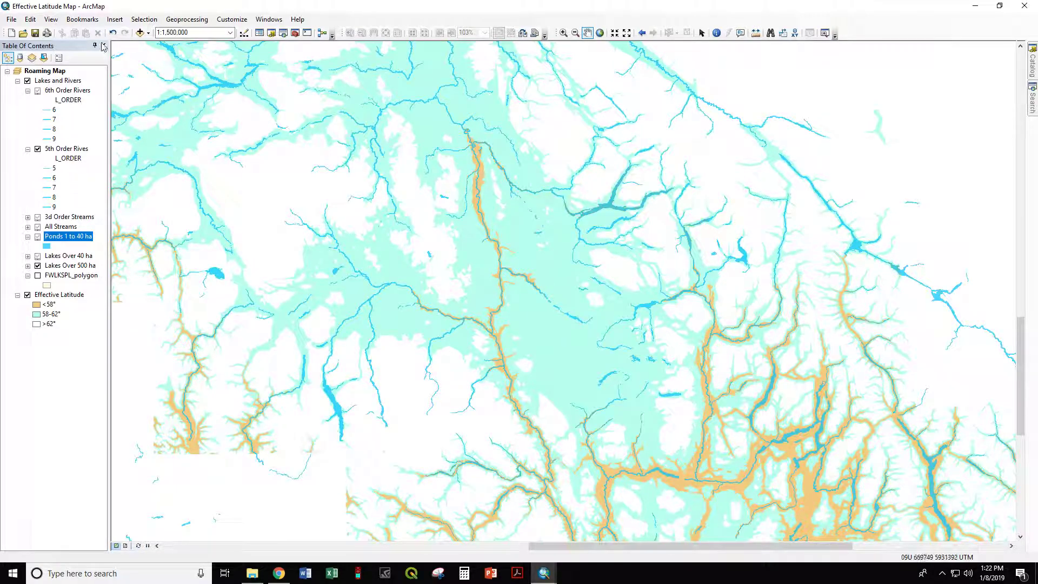
Step: Open the map document properties to review them, then close the dialog without changes
left_click(10, 19)
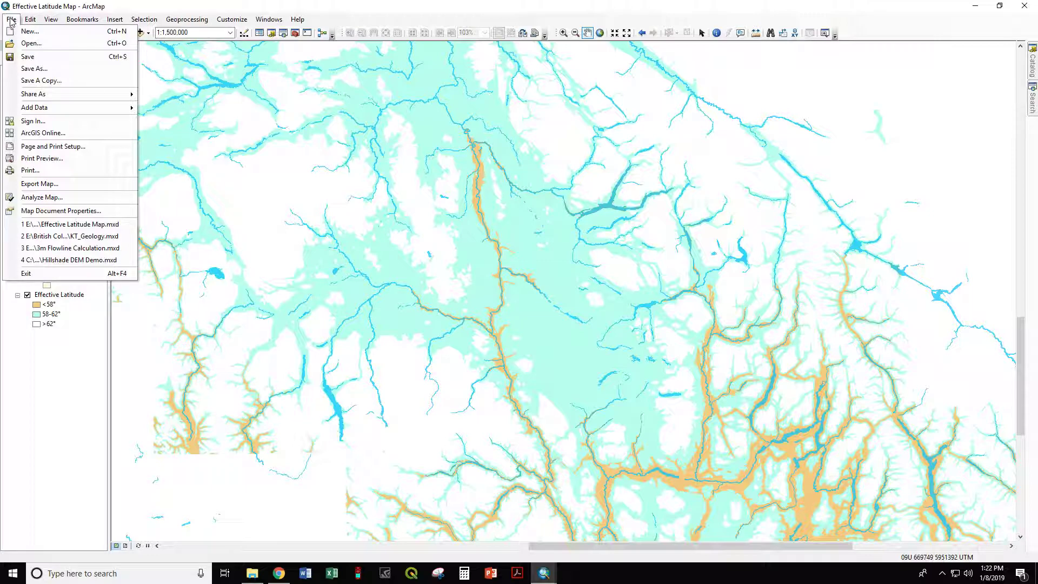
left_click(57, 210)
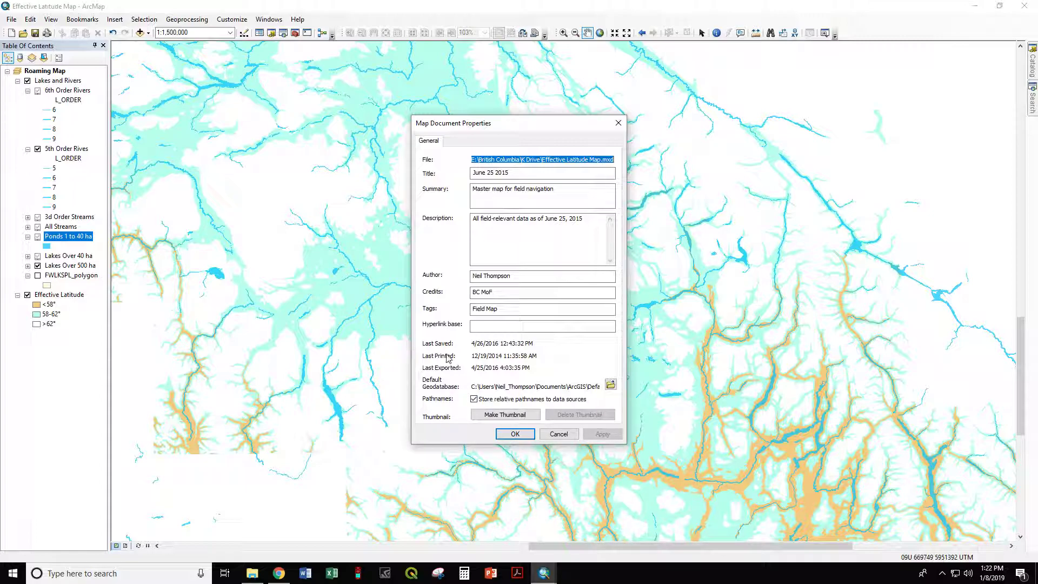
left_click(557, 435)
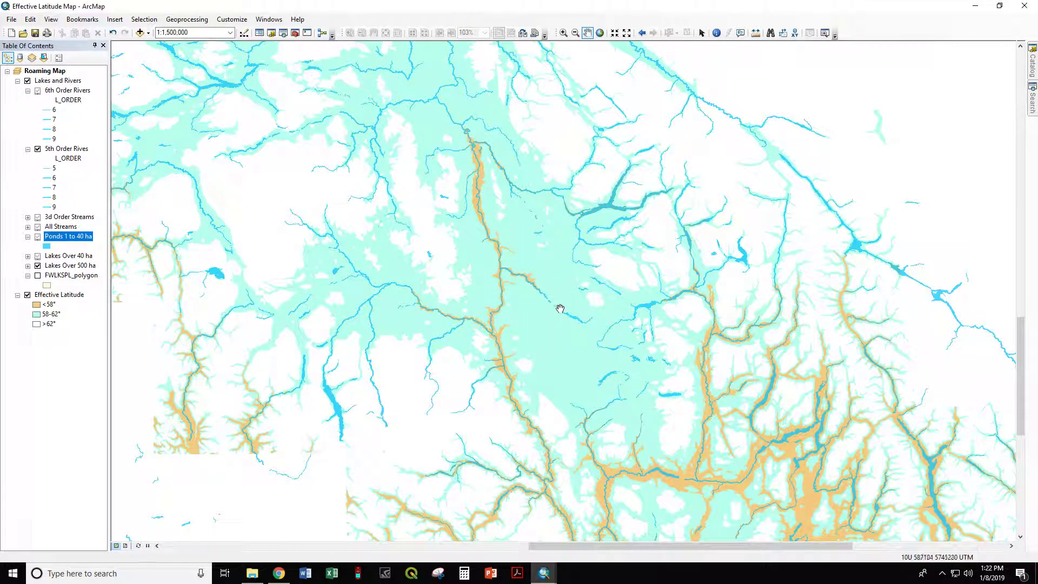